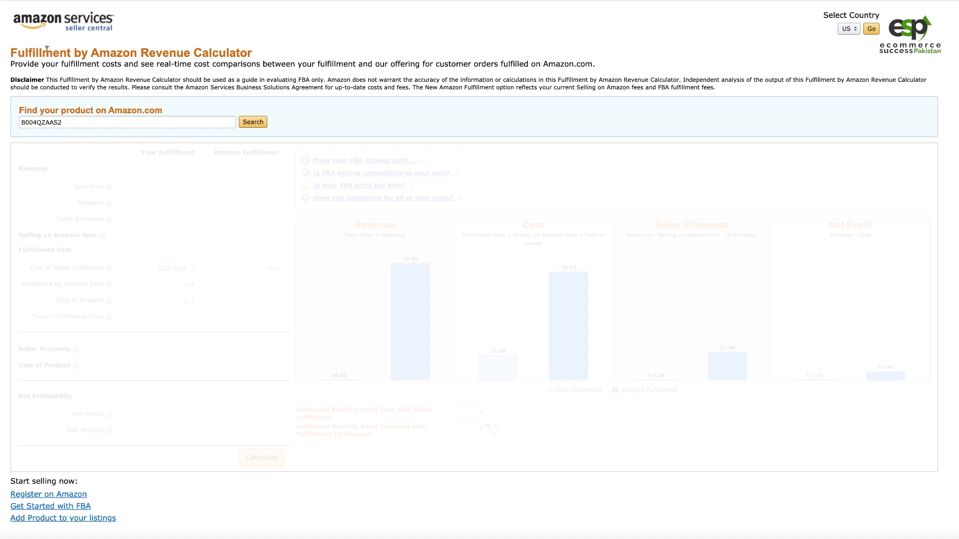
left_click_drag(39, 53, 234, 52)
double_click(234, 51)
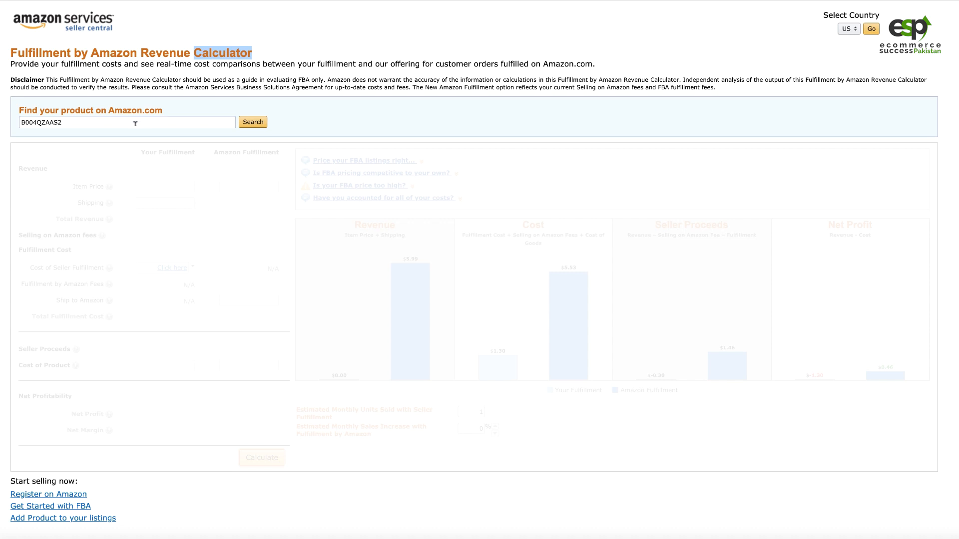
Look up the product with ASIN B004QZAAS2 in the revenue calculator.
left_click(110, 119)
double_click(114, 122)
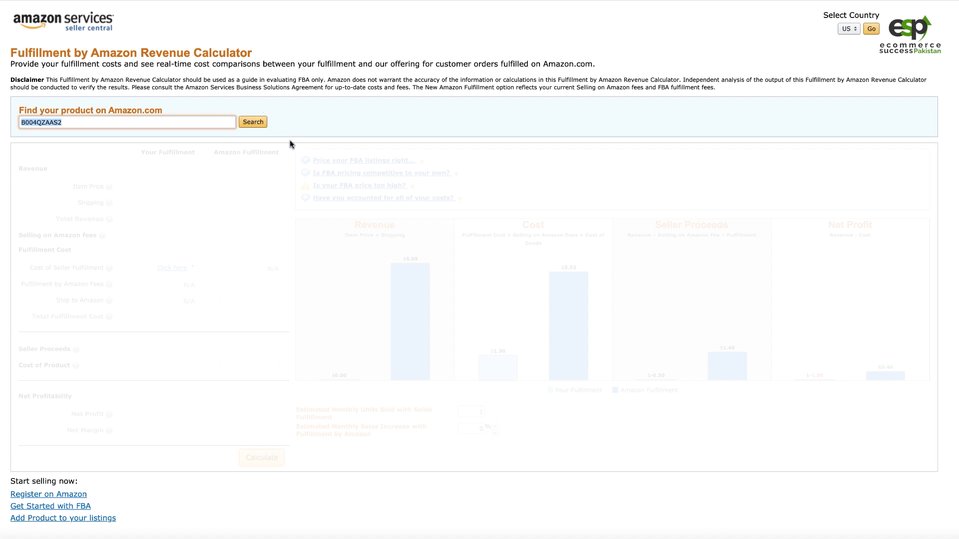
left_click(253, 123)
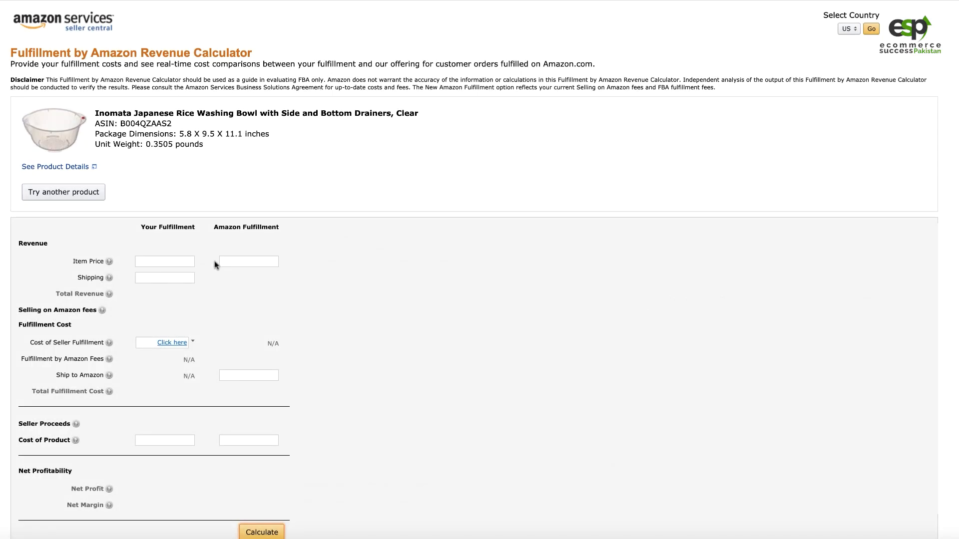
Examine the package dimensions and unit weight of the rice washing bowl.
scroll(342, 279, "down", 3)
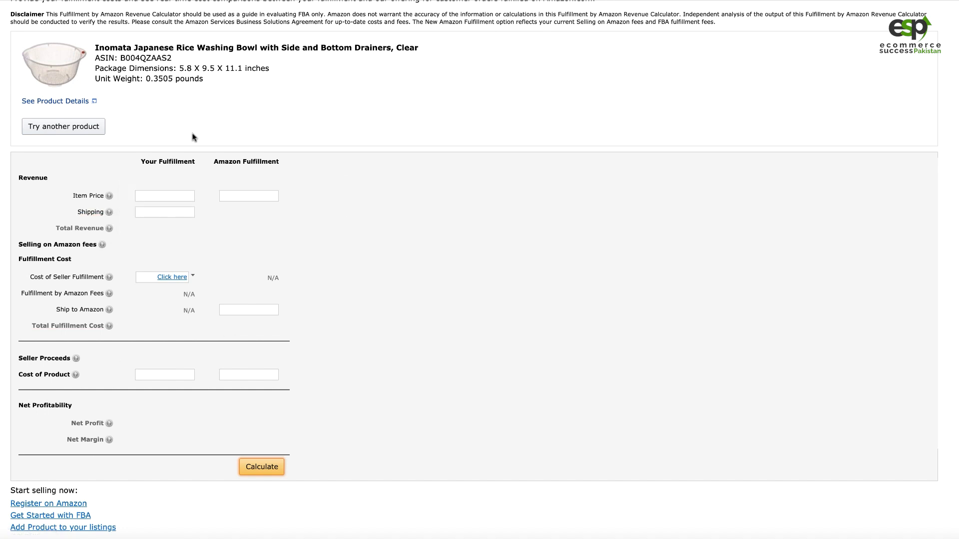
left_click_drag(123, 68, 267, 66)
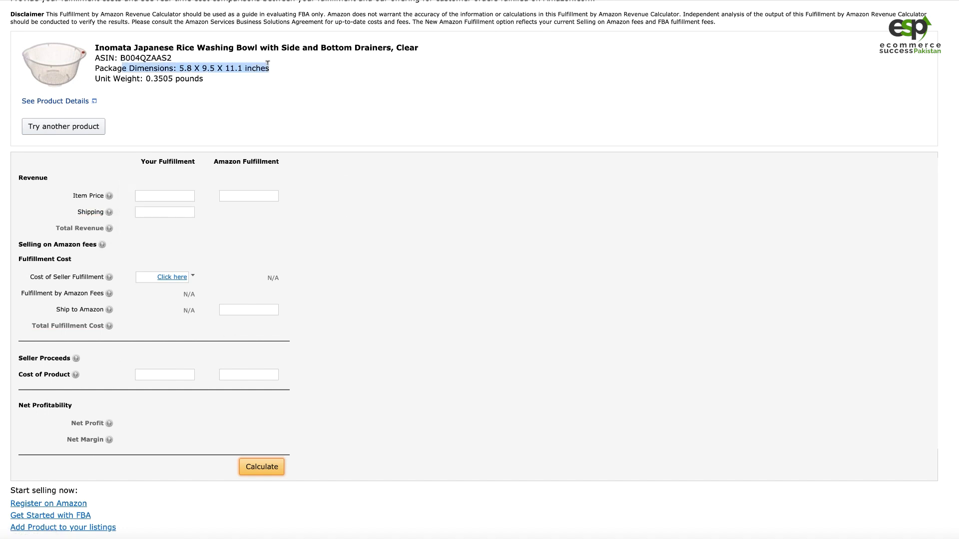
left_click_drag(144, 79, 205, 81)
left_click(203, 90)
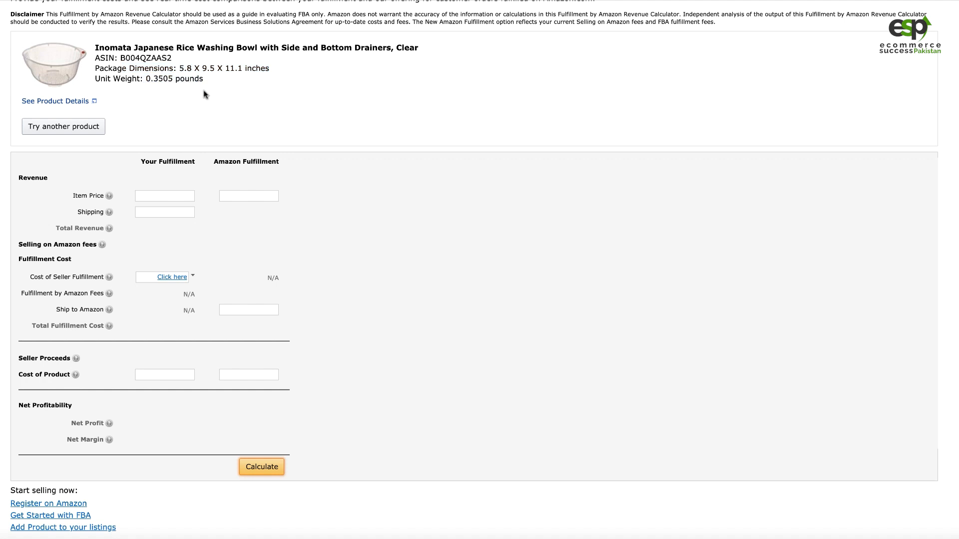
left_click_drag(146, 78, 196, 76)
left_click(192, 85)
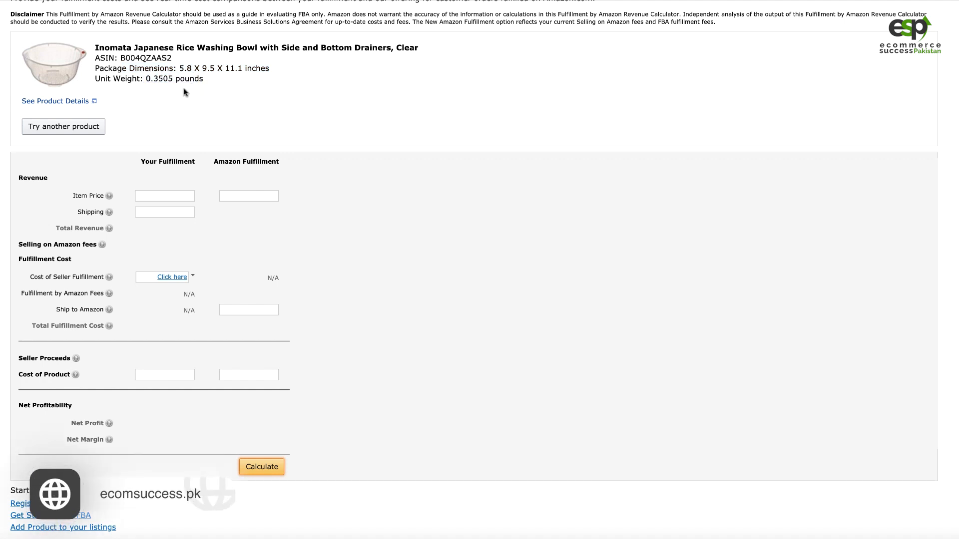
left_click_drag(146, 80, 183, 80)
left_click(190, 90)
Set the item price under Amazon Fulfillment to 19.99.
left_click(258, 197)
type("19,88")
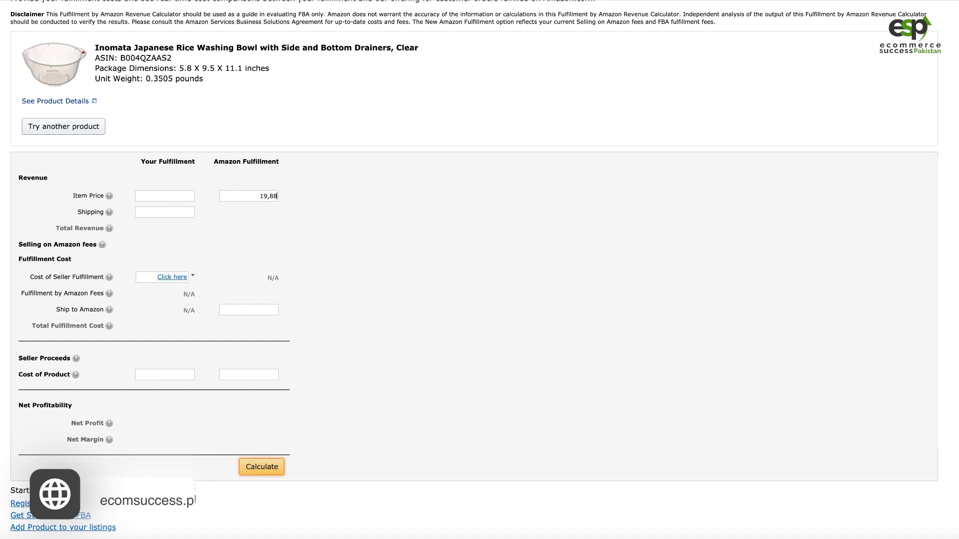
key("BackSpace")
key("BackSpace")
key("BackSpace")
type(".99")
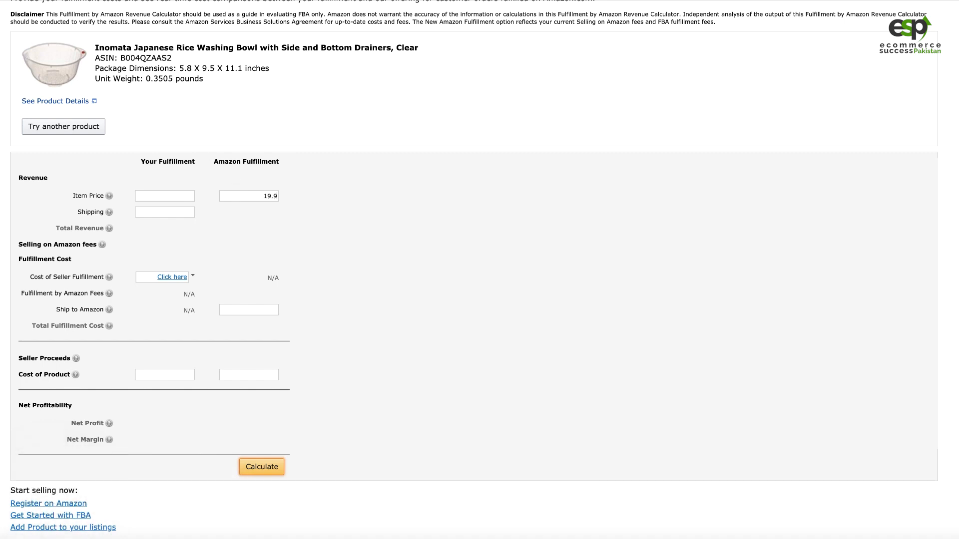
Check the product's unit weight and set the Ship to Amazon cost to .50.
left_click(259, 305)
left_click_drag(151, 78, 169, 78)
left_click(170, 77)
type(".50")
Set the cost of product under Amazon Fulfillment to 12 and calculate the profitability.
left_click(252, 374)
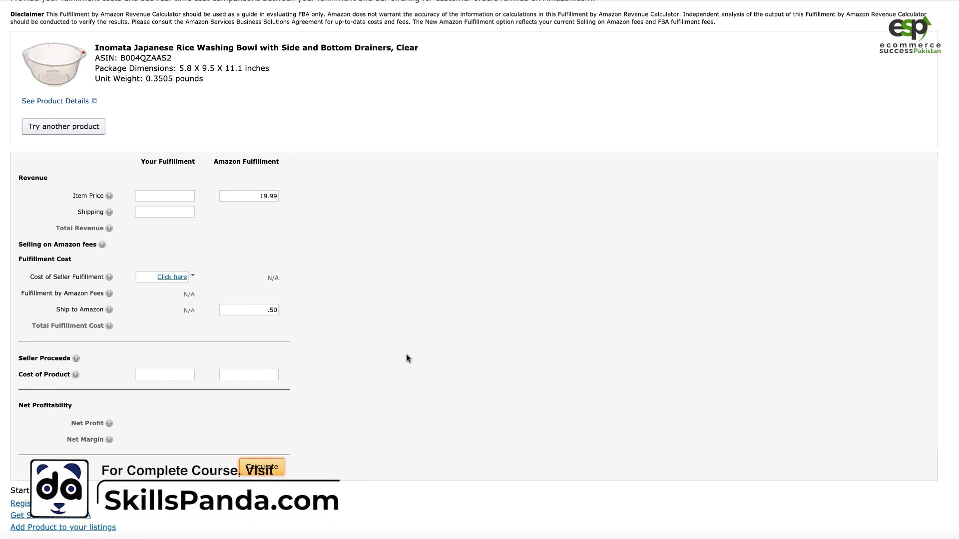
type("12")
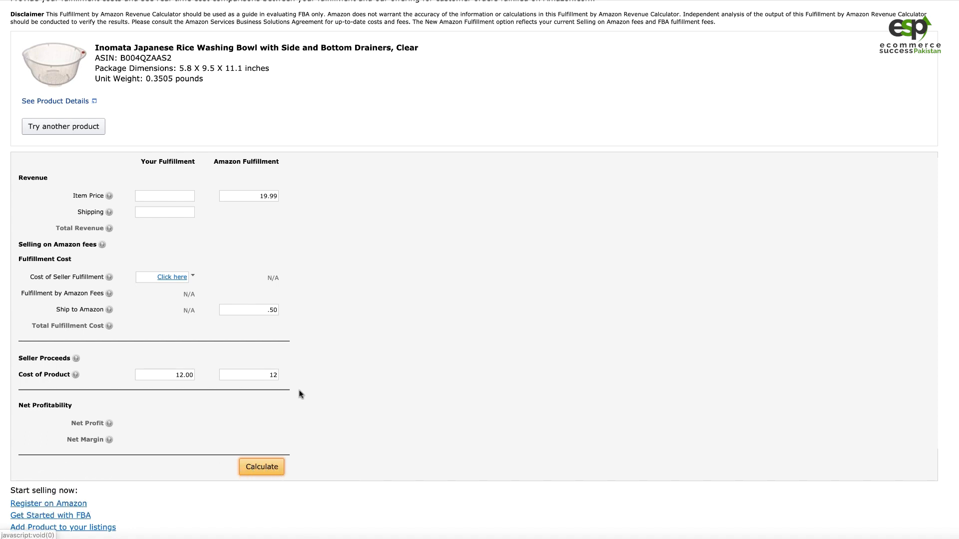
left_click(255, 462)
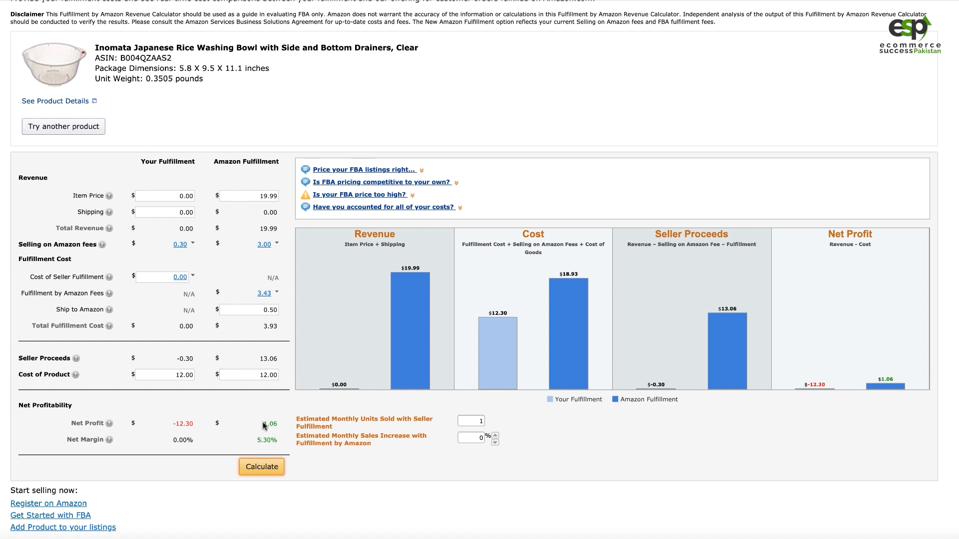
Read the explanation of Total Fulfillment Cost, close it, and highlight the Amazon Fulfillment total.
left_click(109, 423)
mouse_move(95, 326)
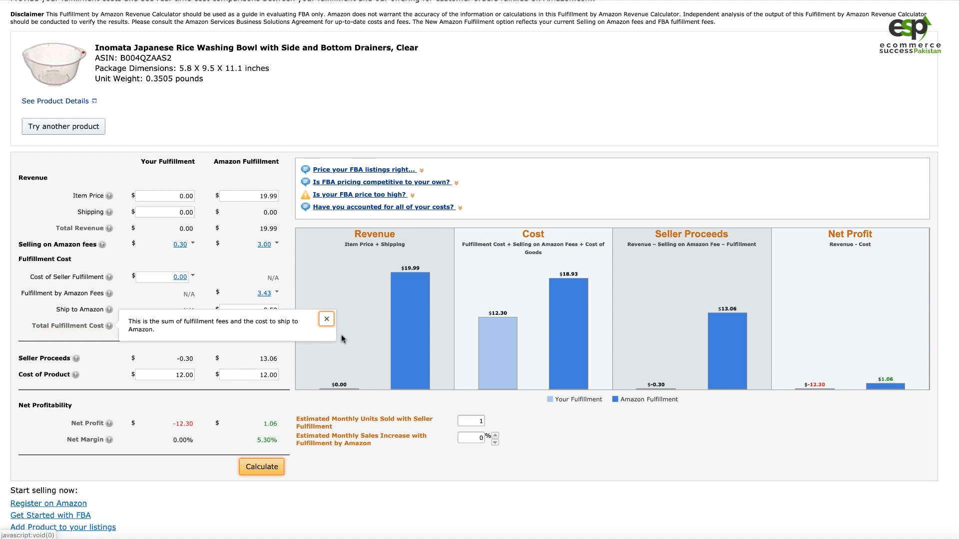
left_click(327, 318)
left_click_drag(264, 327, 277, 332)
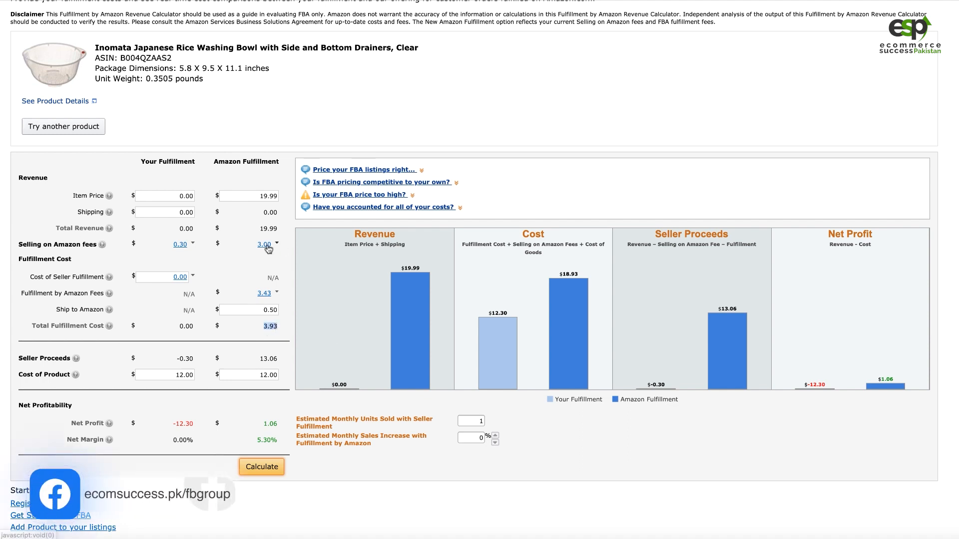
Examine the breakdown of Fulfillment by Amazon fees, including the monthly storage explanation and fulfillment fee, then close it.
left_click(278, 292)
left_click(277, 294)
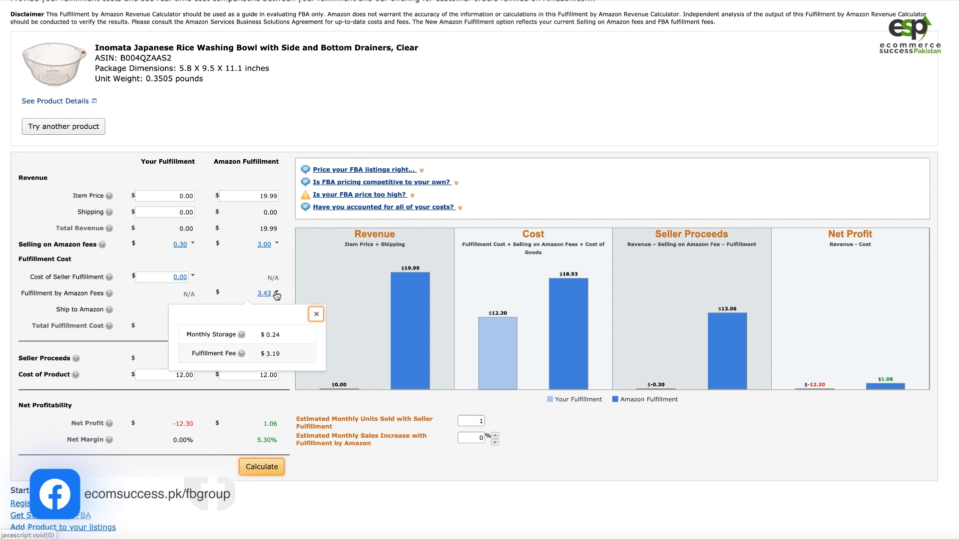
left_click(241, 335)
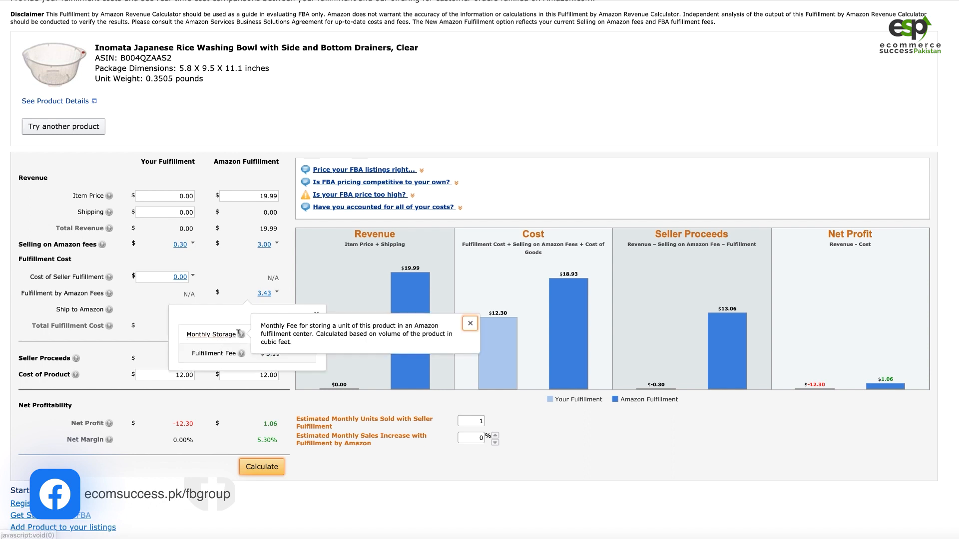
left_click(470, 323)
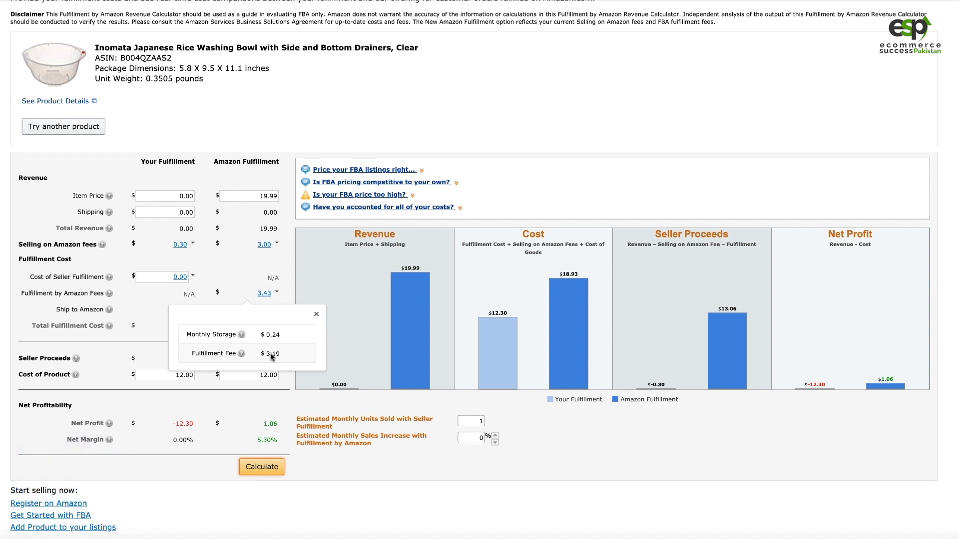
left_click_drag(267, 355, 292, 356)
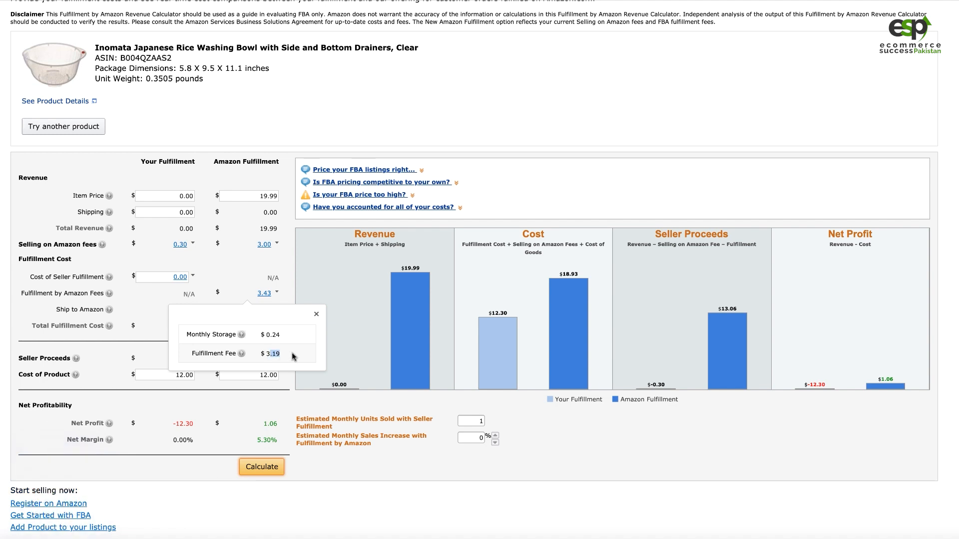
left_click(316, 315)
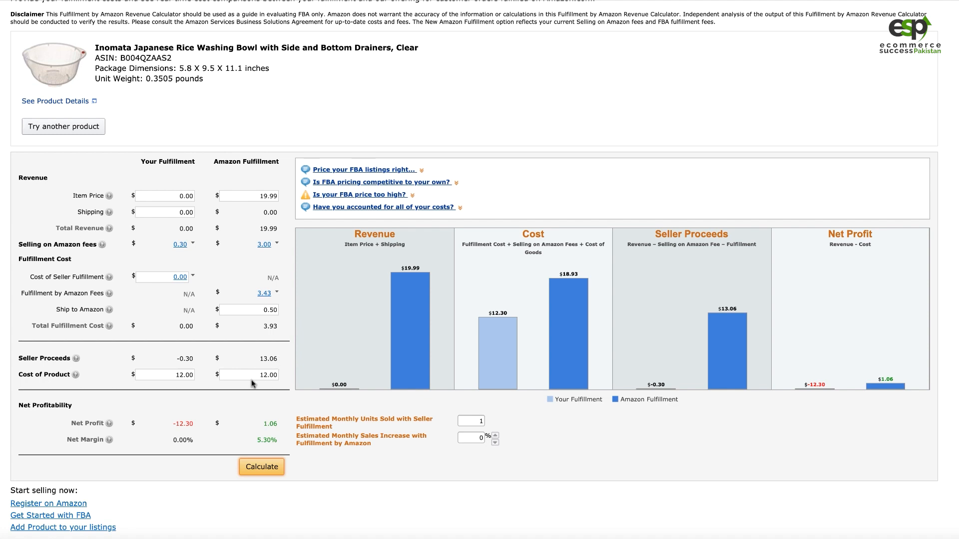
double_click(263, 375)
double_click(265, 194)
left_click(261, 310)
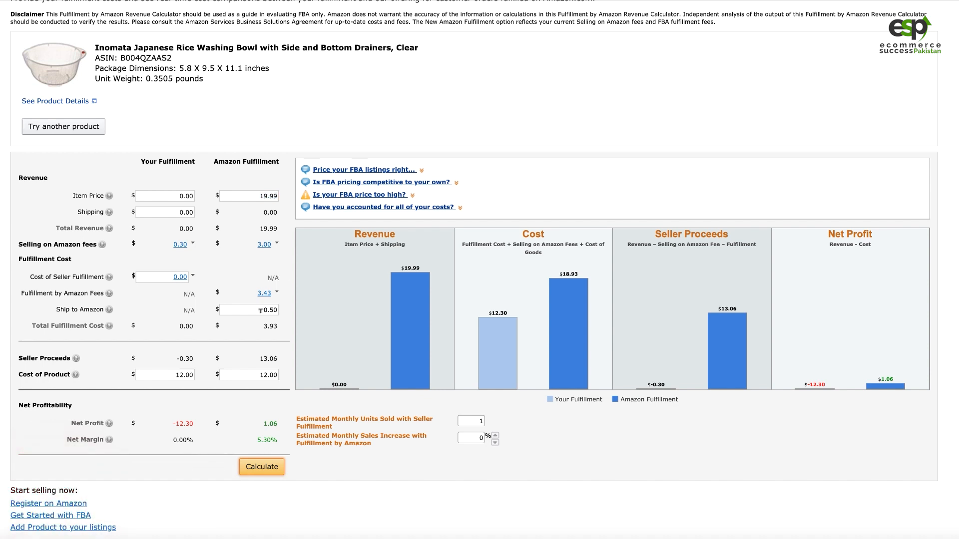